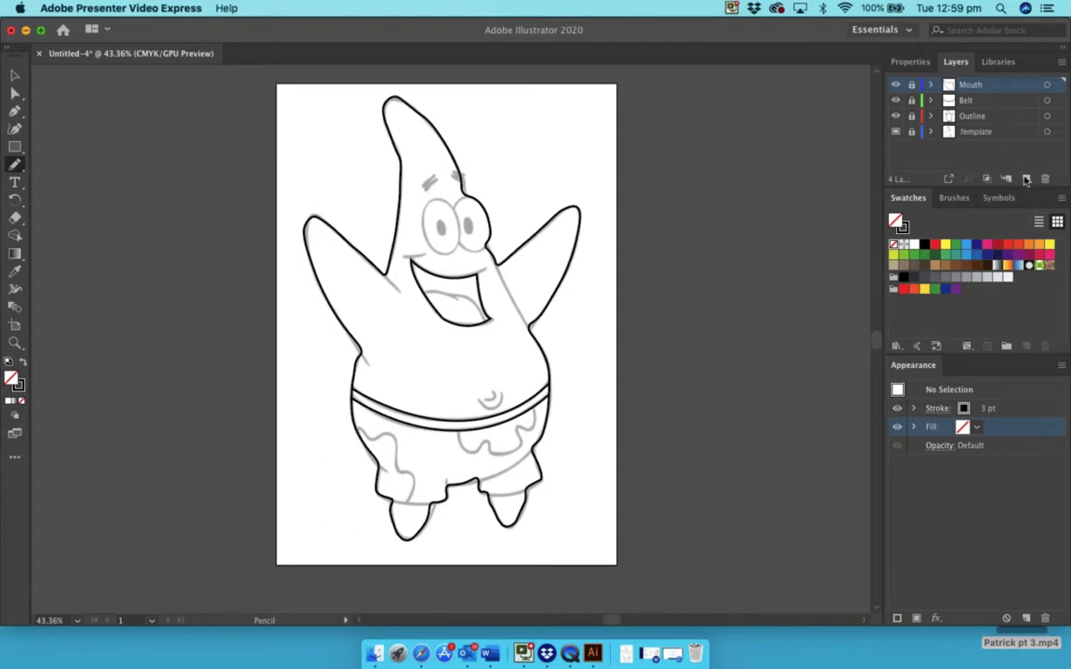
Create a new layer above the Mouth layer and name it "Bits".
{"action": "left_click", "coordinate": [1026, 179]}
{"action": "left_click", "coordinate": [1026, 180]}
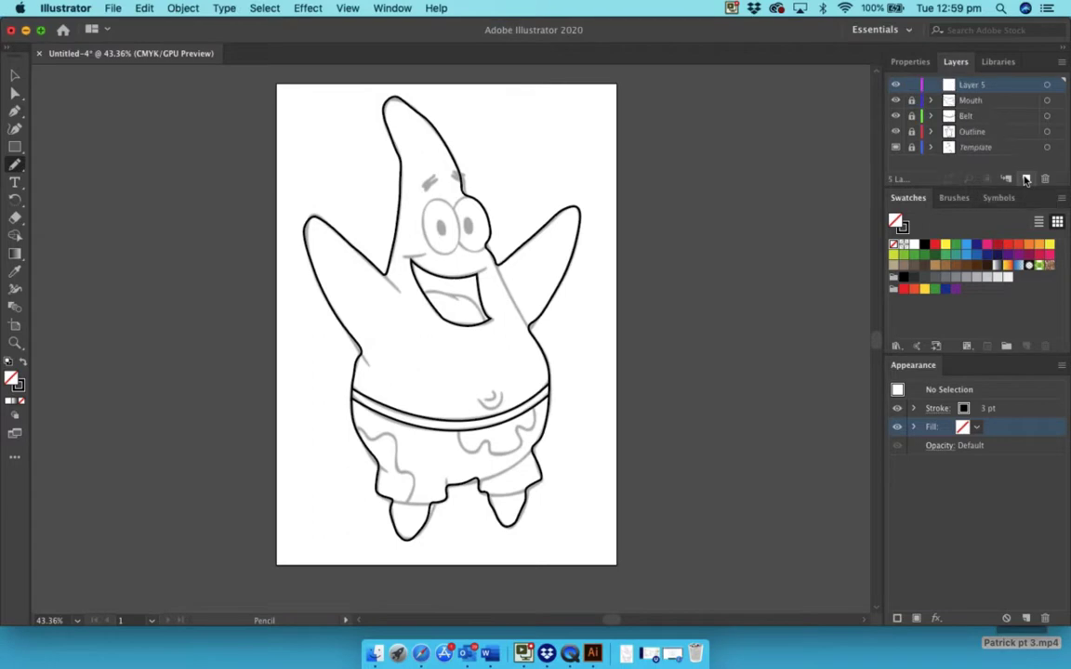
{"action": "double_click", "coordinate": [969, 84]}
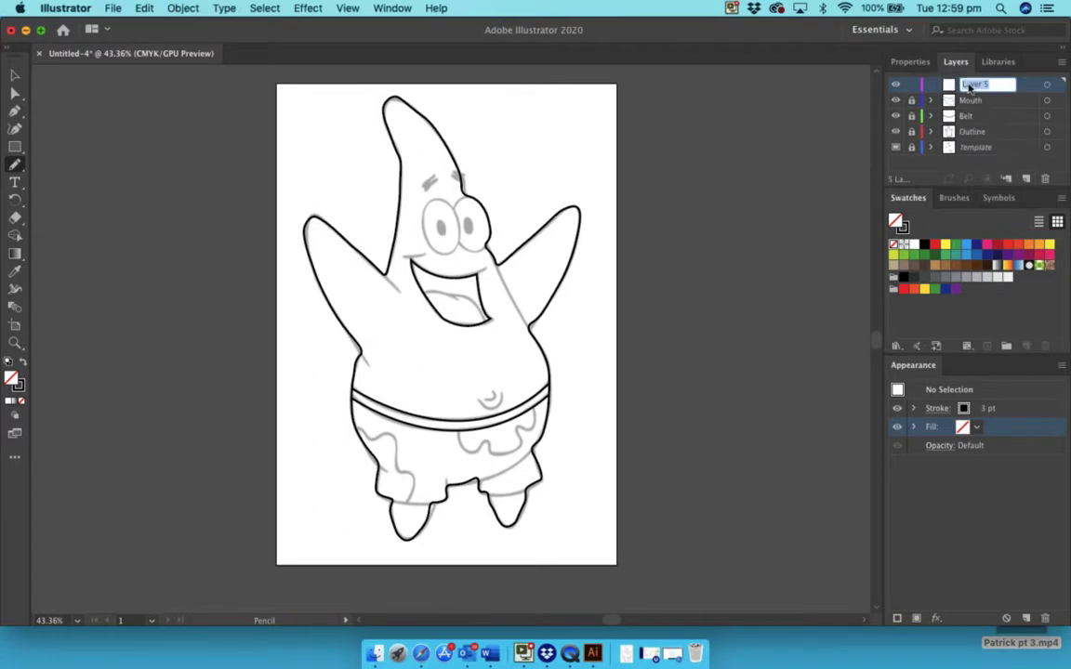
{"action": "type", "text": "Bits"}
{"action": "key", "text": "Return"}
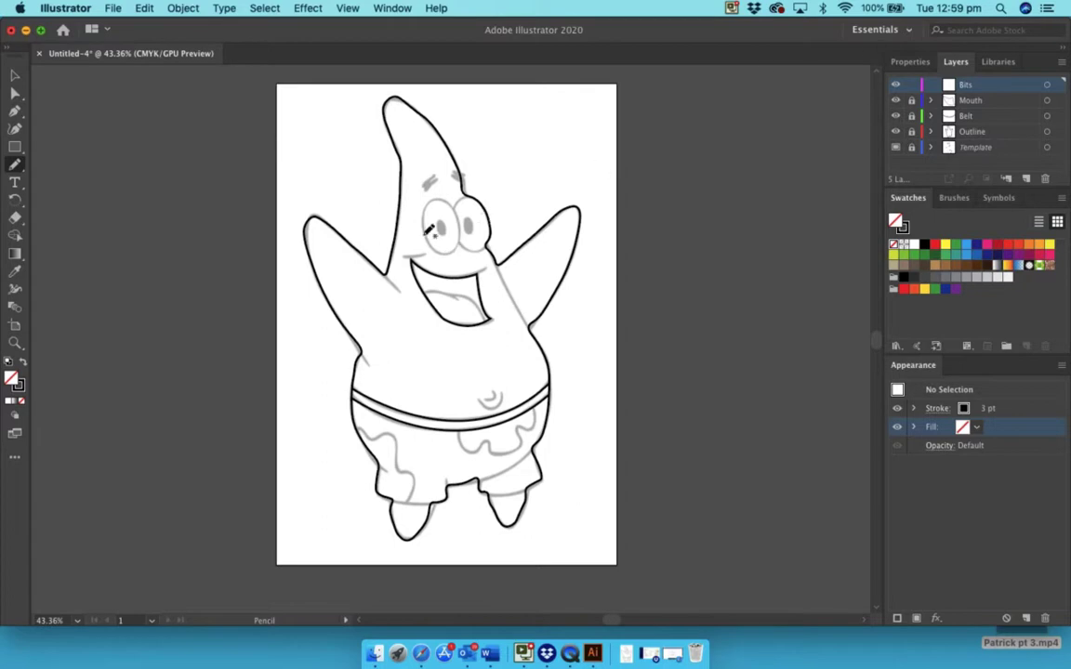
Trace the wavy pattern on the left side of the shorts down to the leg hem with the Pencil tool, leaving it deselected.
{"action": "left_click", "coordinate": [15, 344]}
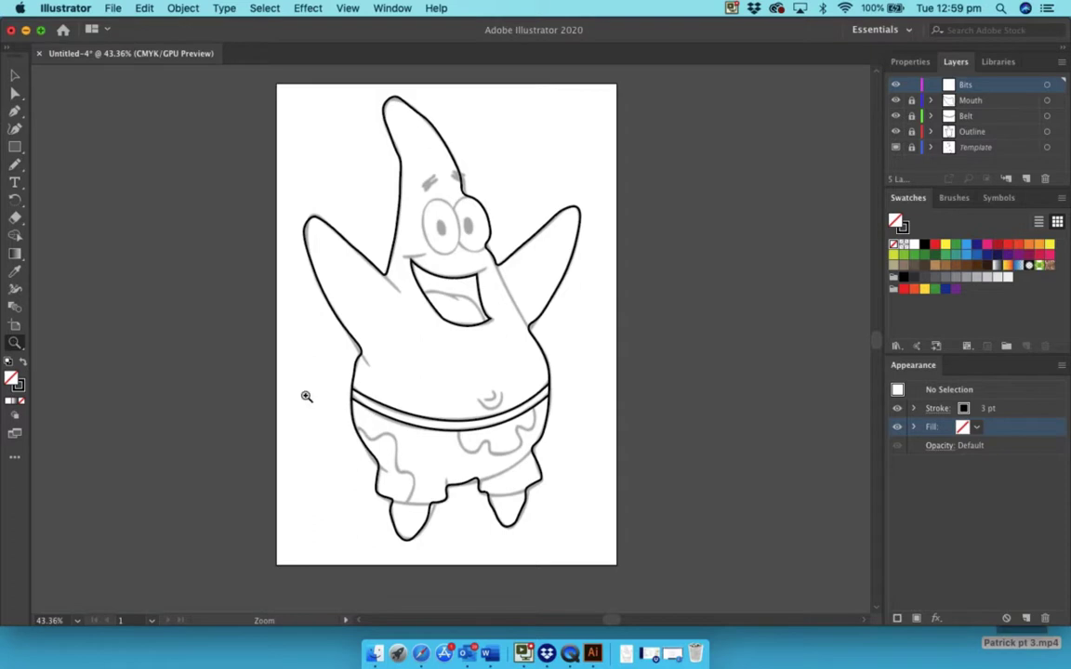
{"action": "left_click", "coordinate": [344, 372]}
{"action": "left_click", "coordinate": [437, 385]}
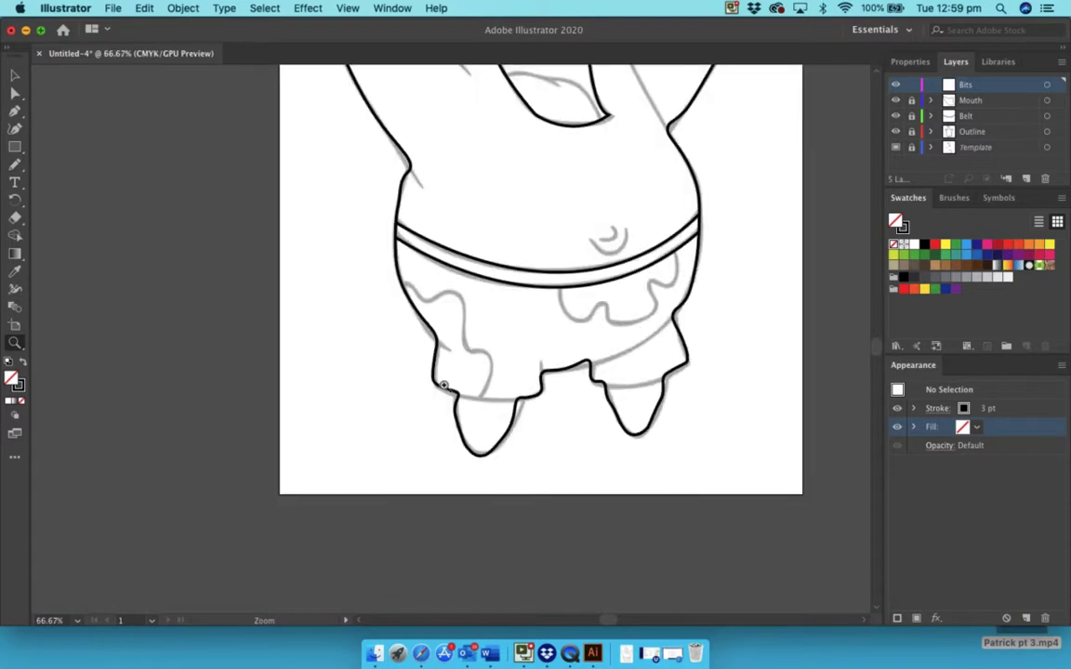
{"action": "left_click", "coordinate": [443, 385]}
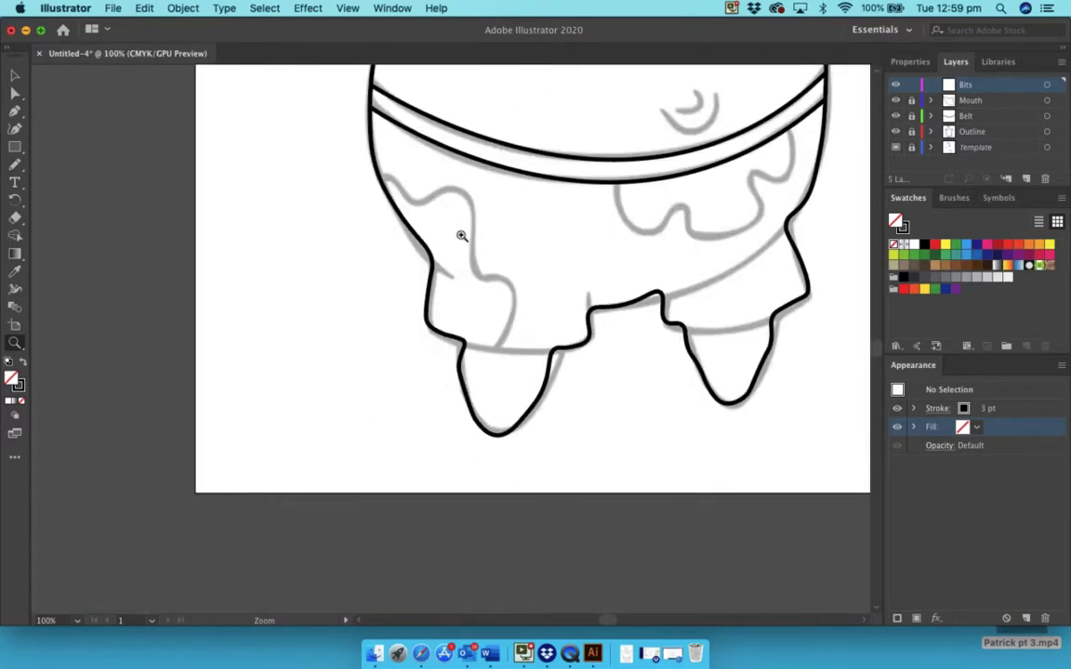
{"action": "scroll", "coordinate": [738, 280], "scroll_direction": "up", "scroll_amount": 15}
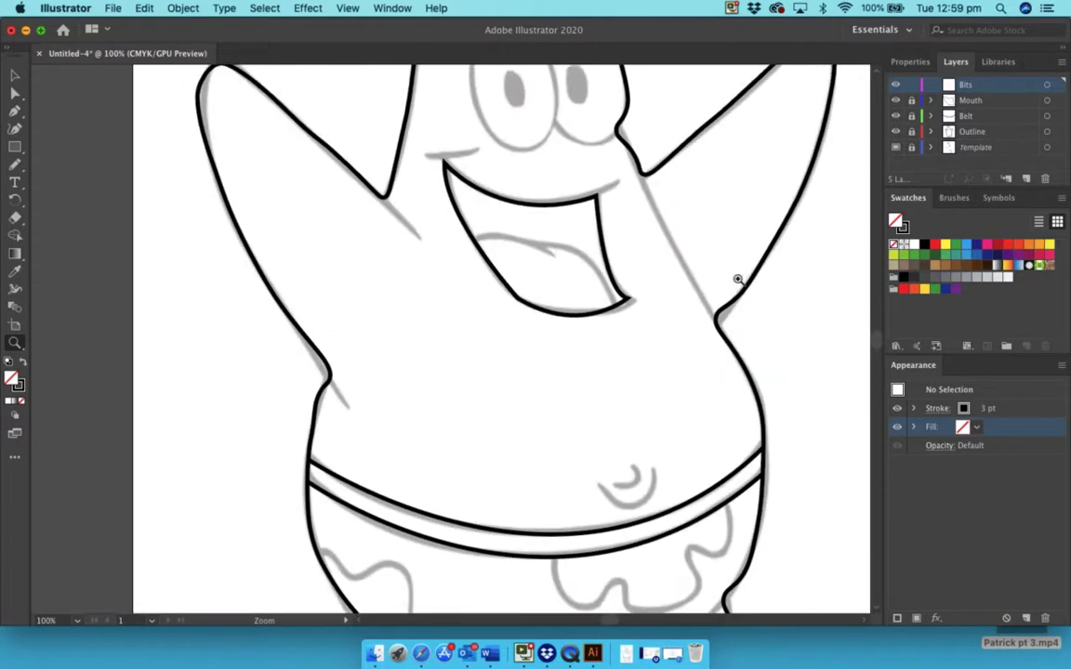
{"action": "scroll", "coordinate": [738, 280], "scroll_direction": "down", "scroll_amount": 15}
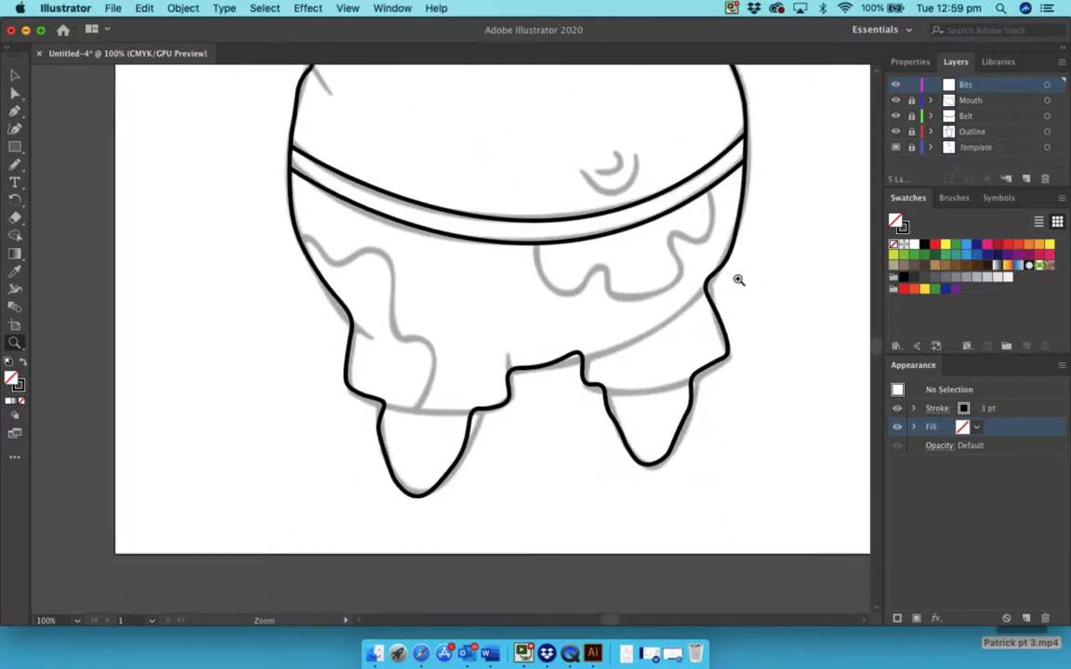
{"action": "scroll", "coordinate": [738, 280], "scroll_direction": "up", "scroll_amount": 2}
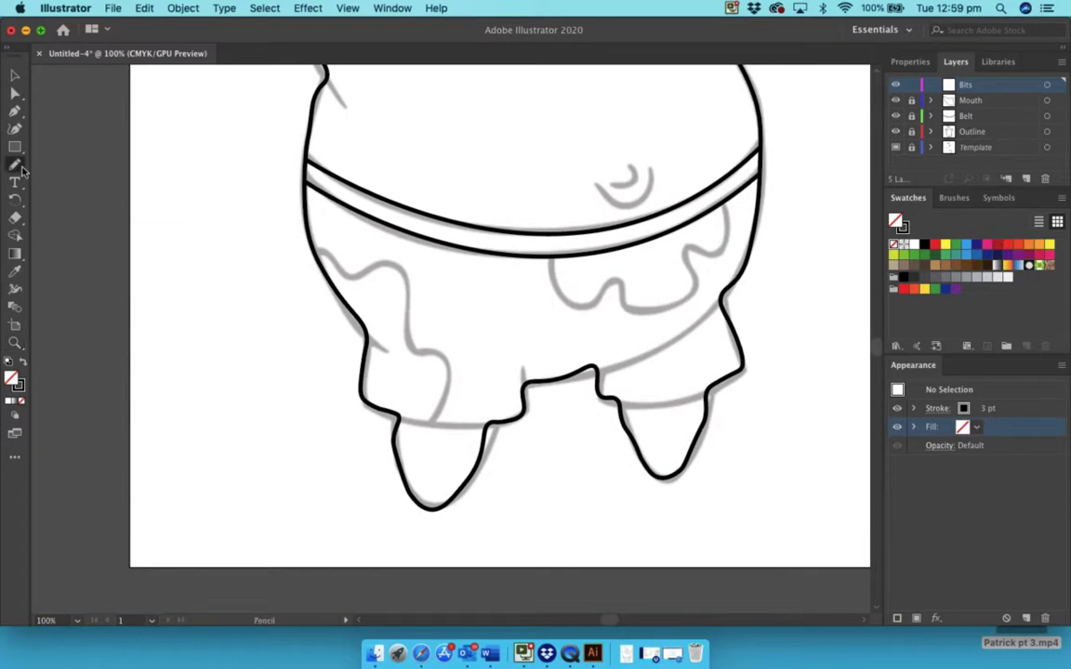
{"action": "left_click_drag", "start_coordinate": [14, 164], "coordinate": [80, 165]}
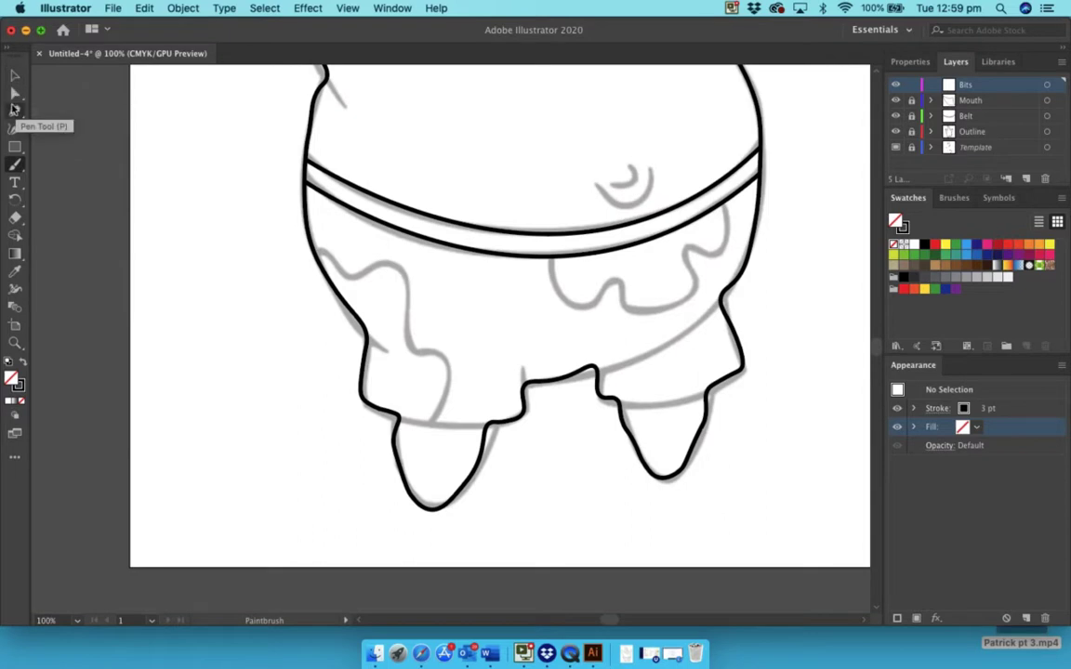
{"action": "left_click", "coordinate": [16, 165]}
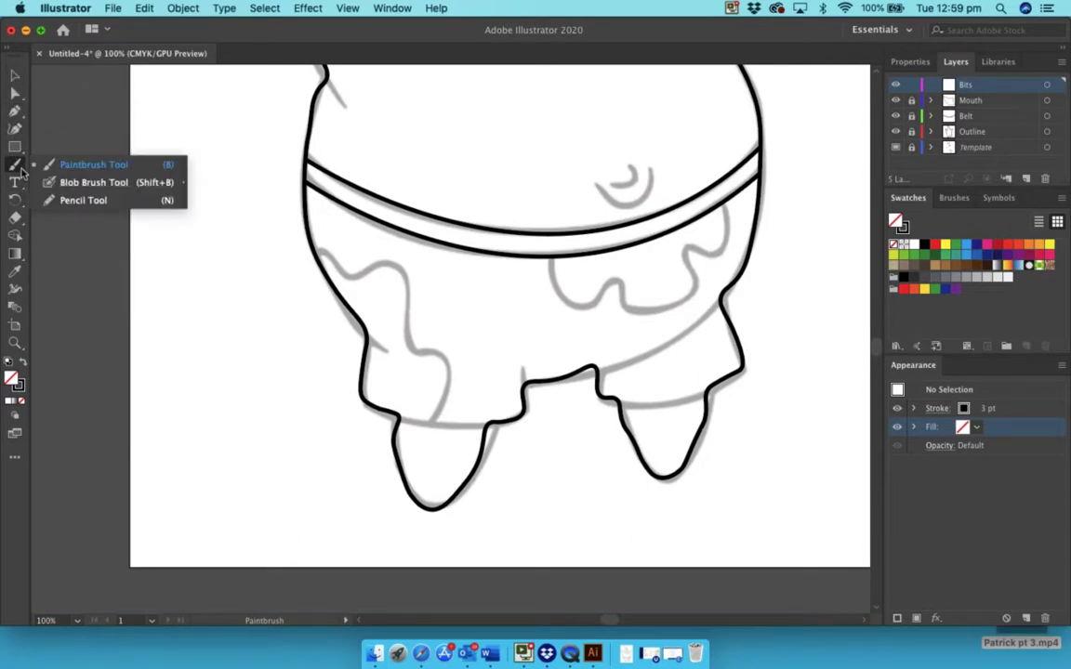
{"action": "left_click", "coordinate": [71, 201]}
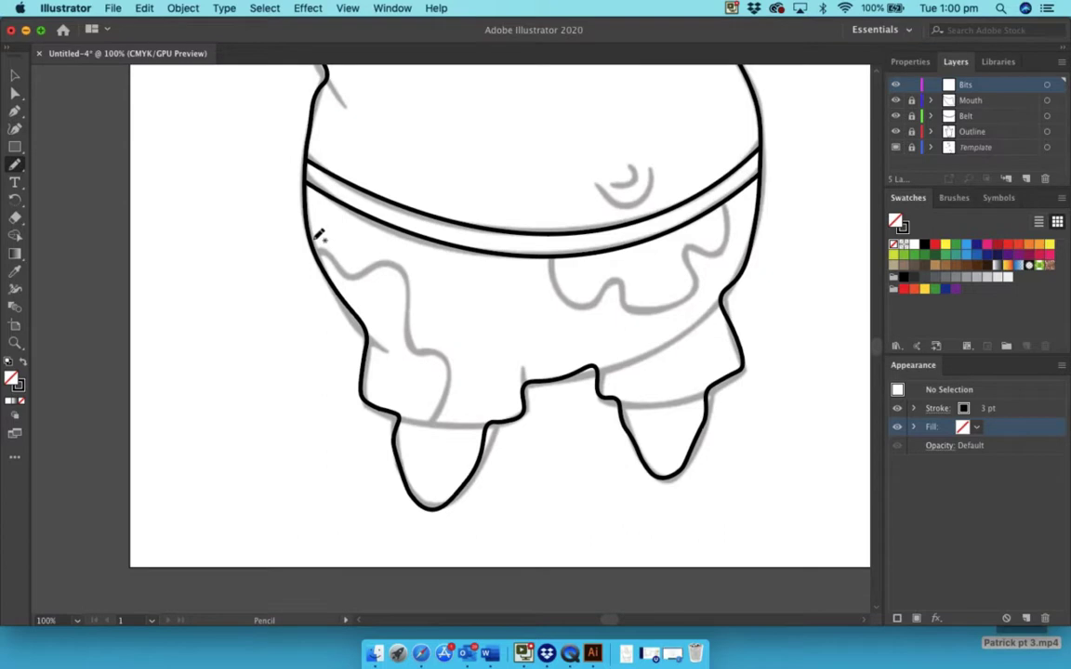
{"action": "mouse_move", "coordinate": [322, 236]}
{"action": "left_mouse_down"}
{"action": "mouse_move", "coordinate": [352, 262]}
{"action": "mouse_move", "coordinate": [393, 247]}
{"action": "mouse_move", "coordinate": [409, 263]}
{"action": "mouse_move", "coordinate": [417, 337]}
{"action": "mouse_move", "coordinate": [451, 351]}
{"action": "mouse_move", "coordinate": [437, 402]}
{"action": "mouse_move", "coordinate": [403, 405]}
{"action": "left_mouse_up"}
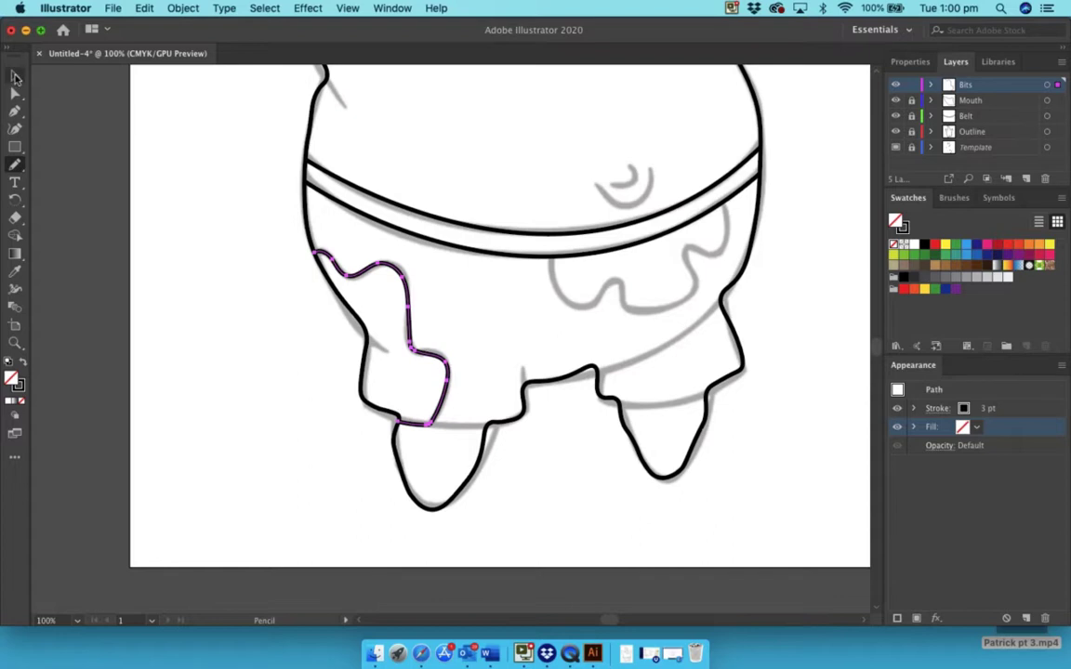
{"action": "left_click", "coordinate": [15, 78]}
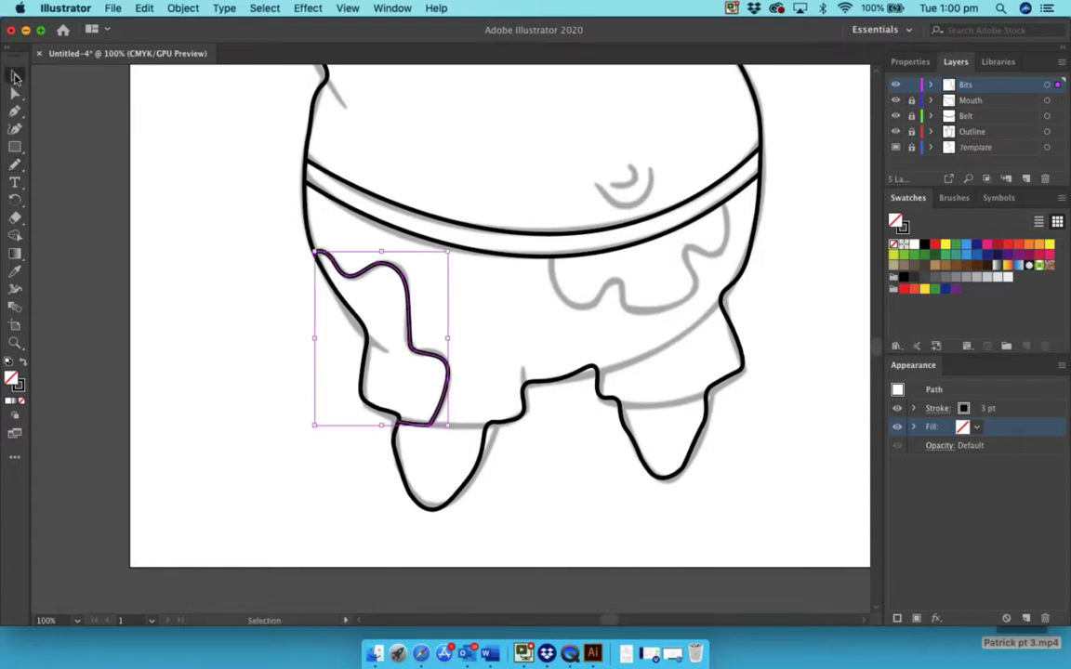
{"action": "left_click", "coordinate": [81, 132]}
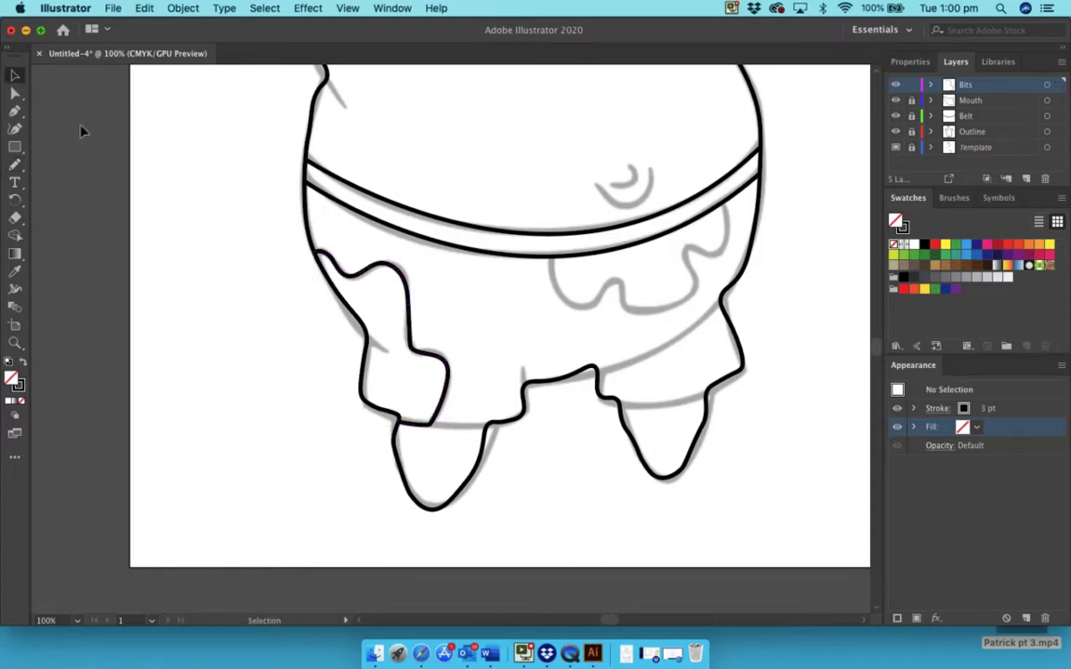
Trace both leg hems, the short crotch crease and the curved shorts line above the right leg with the Pencil tool.
{"action": "left_click", "coordinate": [15, 166]}
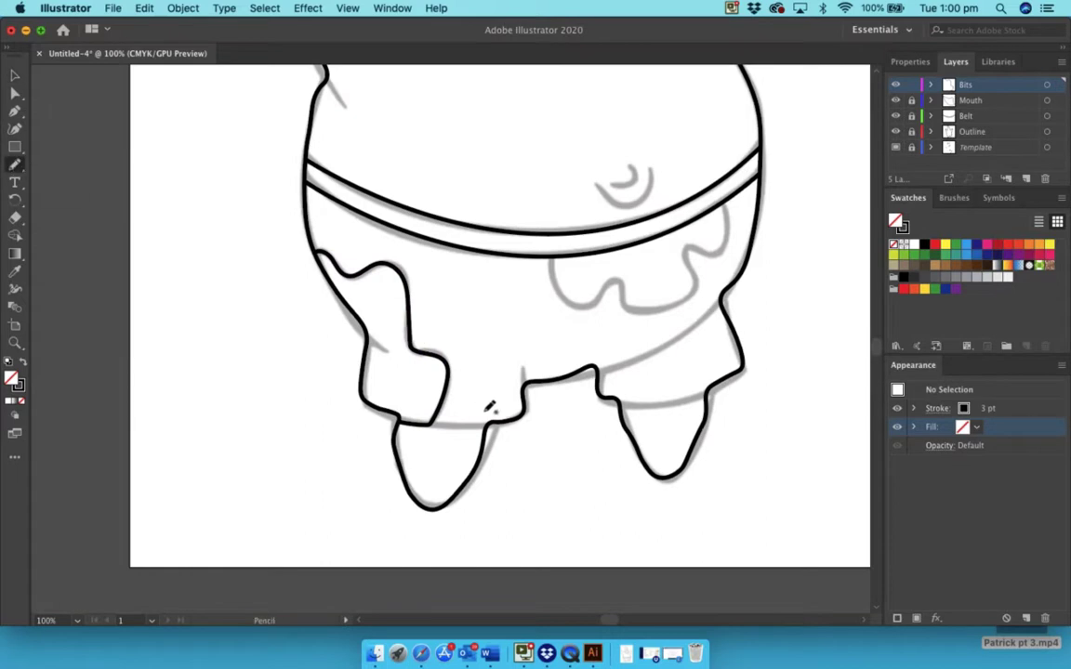
{"action": "left_click_drag", "start_coordinate": [489, 411], "coordinate": [434, 408]}
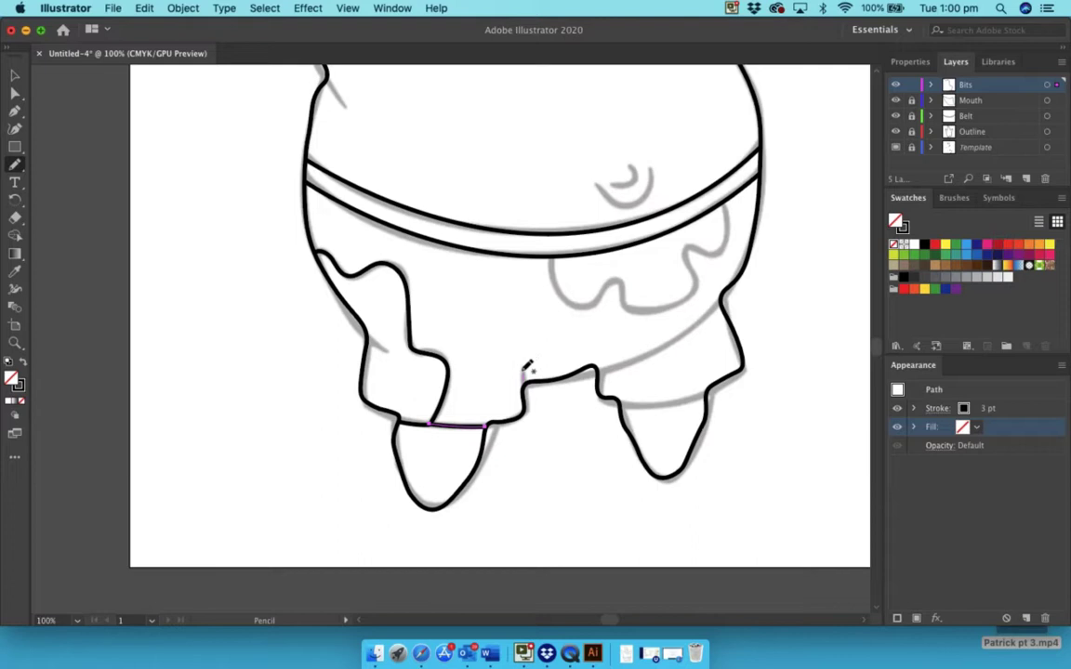
{"action": "left_click_drag", "start_coordinate": [523, 368], "coordinate": [523, 379]}
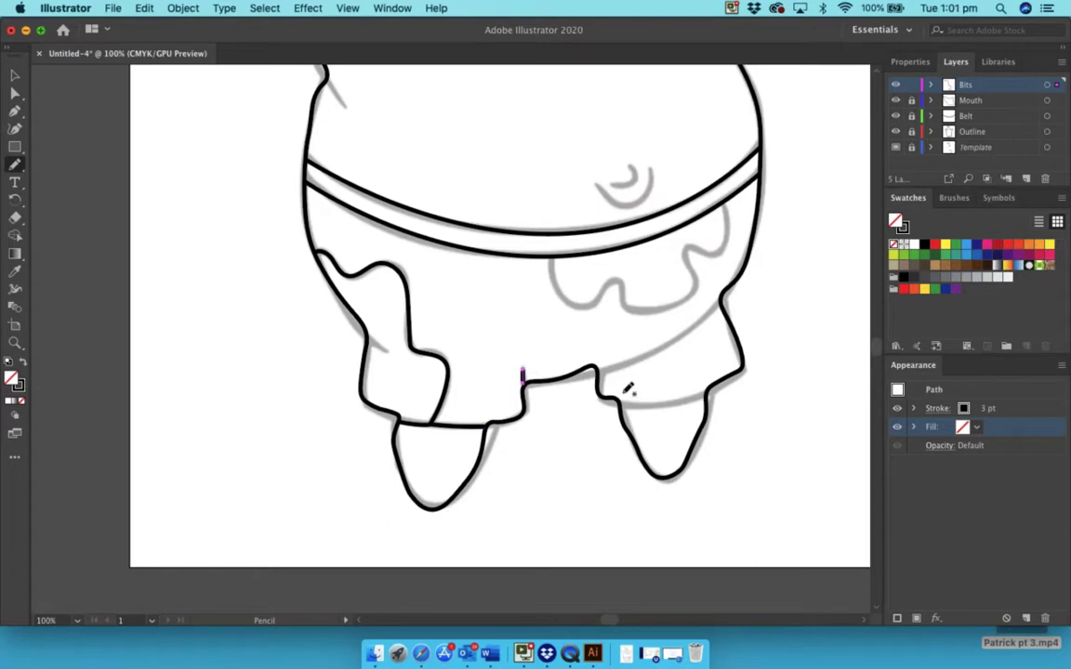
{"action": "left_click_drag", "start_coordinate": [628, 389], "coordinate": [709, 378]}
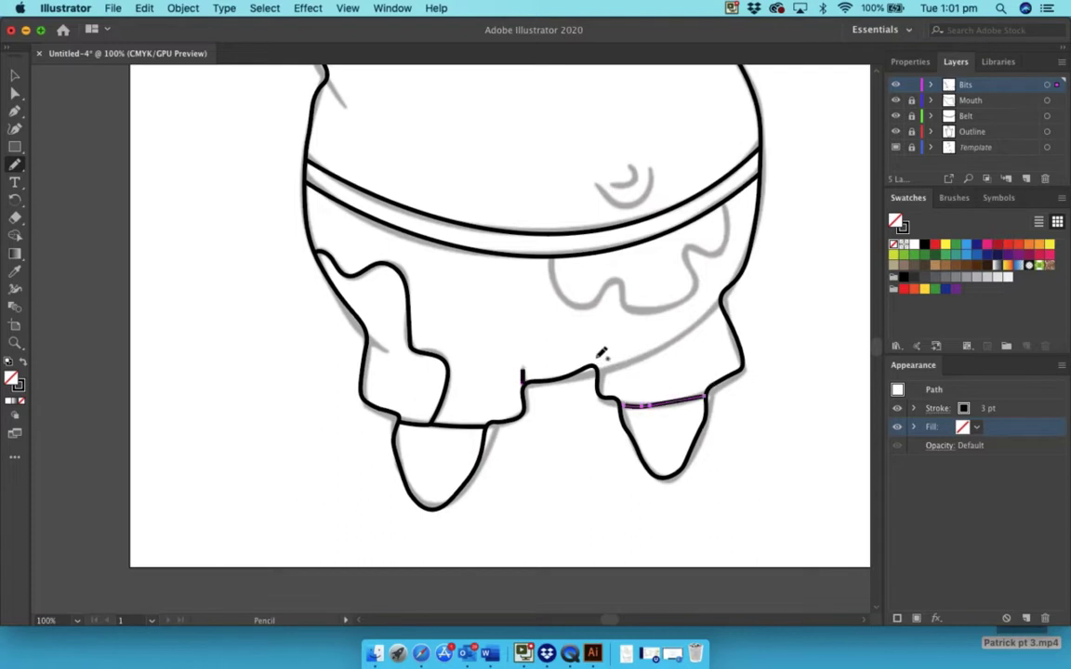
{"action": "left_click_drag", "start_coordinate": [600, 367], "coordinate": [721, 287]}
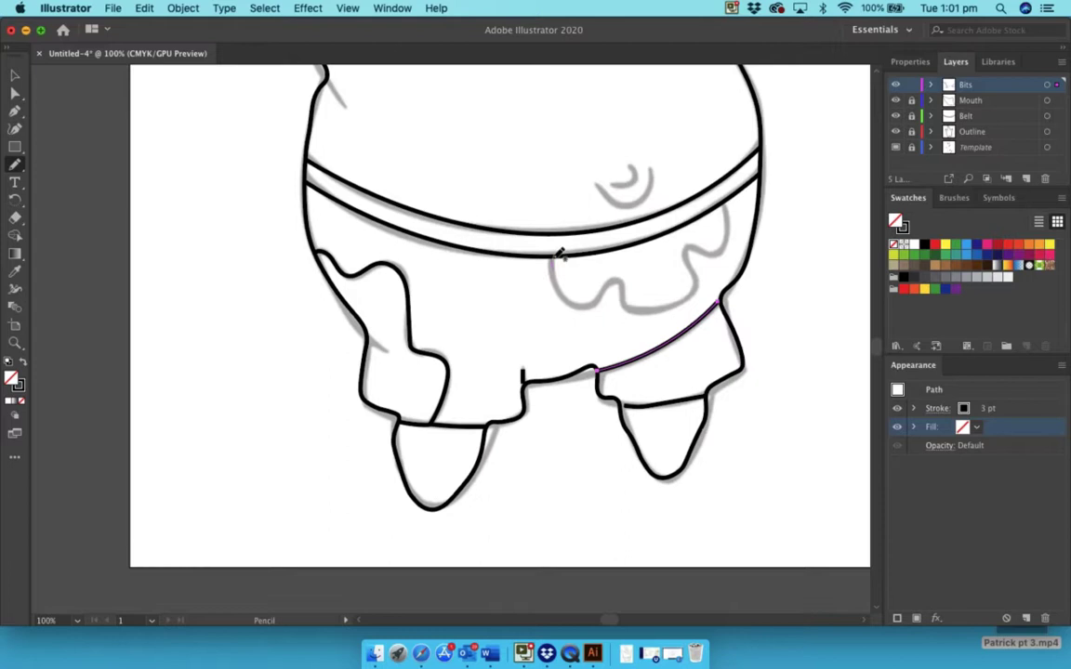
Trace the wavy pattern hanging below the belt on the right side of the shorts, ending at the belt line.
{"action": "mouse_move", "coordinate": [553, 260]}
{"action": "left_mouse_down"}
{"action": "mouse_move", "coordinate": [576, 302]}
{"action": "mouse_move", "coordinate": [621, 267]}
{"action": "mouse_move", "coordinate": [636, 293]}
{"action": "mouse_move", "coordinate": [671, 291]}
{"action": "mouse_move", "coordinate": [691, 279]}
{"action": "mouse_move", "coordinate": [690, 258]}
{"action": "left_mouse_up"}
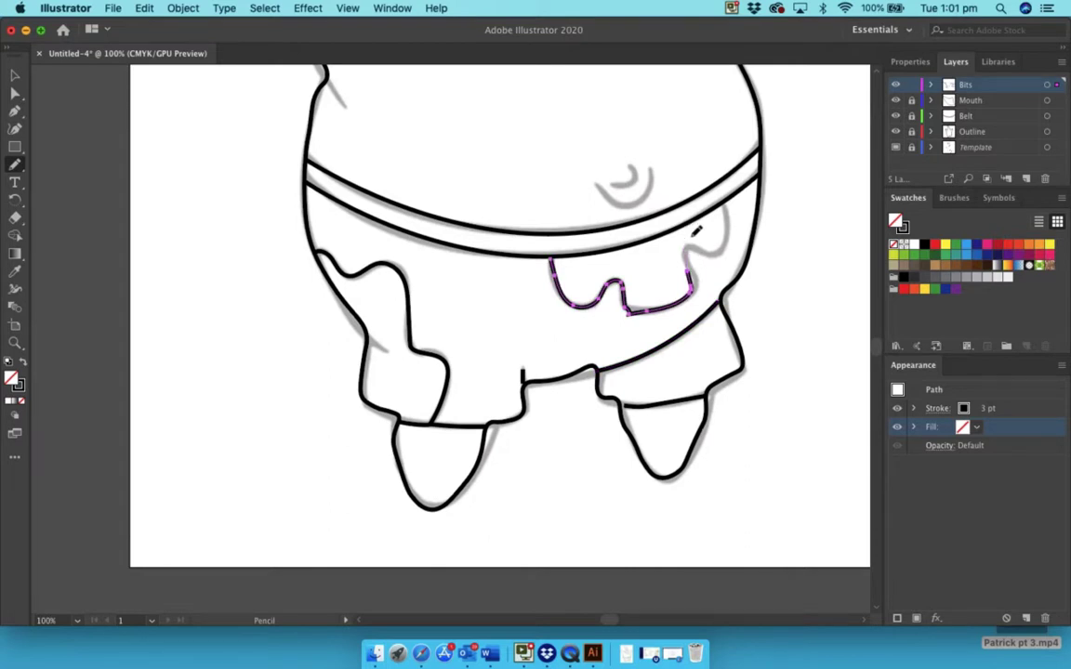
{"action": "left_click_drag", "start_coordinate": [686, 249], "coordinate": [718, 241]}
{"action": "left_click_drag", "start_coordinate": [726, 186], "coordinate": [726, 187]}
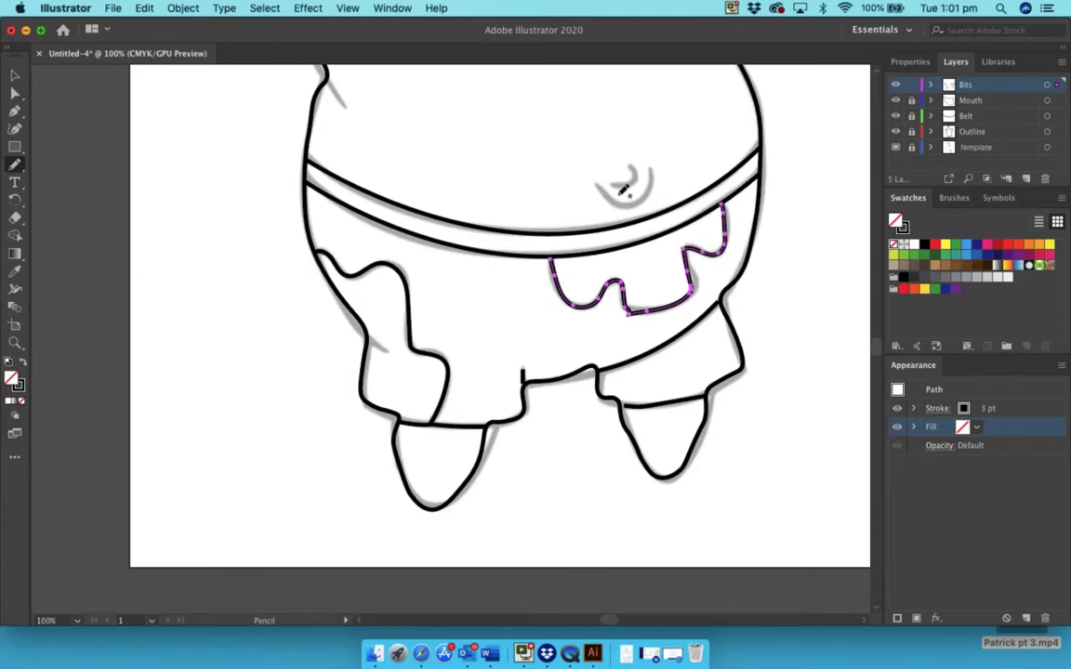
Trace the two curves of the belly button and the short crease beneath the left arm.
{"action": "mouse_move", "coordinate": [597, 182]}
{"action": "left_mouse_down"}
{"action": "mouse_move", "coordinate": [616, 201]}
{"action": "mouse_move", "coordinate": [633, 196]}
{"action": "mouse_move", "coordinate": [656, 154]}
{"action": "mouse_move", "coordinate": [634, 175]}
{"action": "mouse_move", "coordinate": [612, 165]}
{"action": "left_mouse_up"}
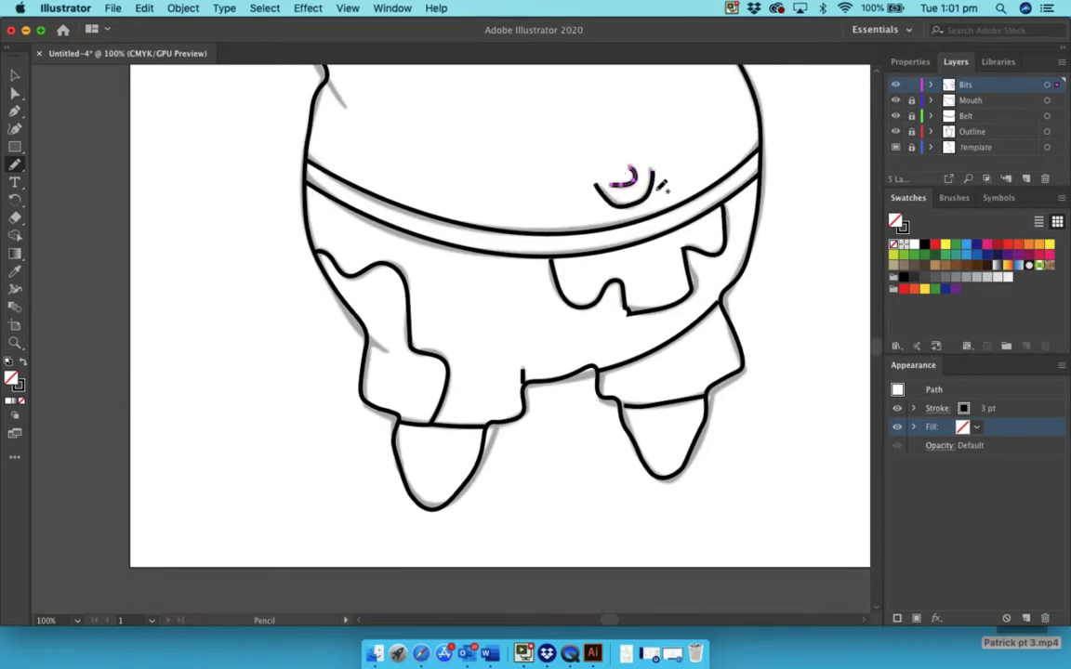
{"action": "scroll", "coordinate": [536, 151], "scroll_direction": "up", "scroll_amount": 5}
{"action": "scroll", "coordinate": [536, 152], "scroll_direction": "up", "scroll_amount": 2}
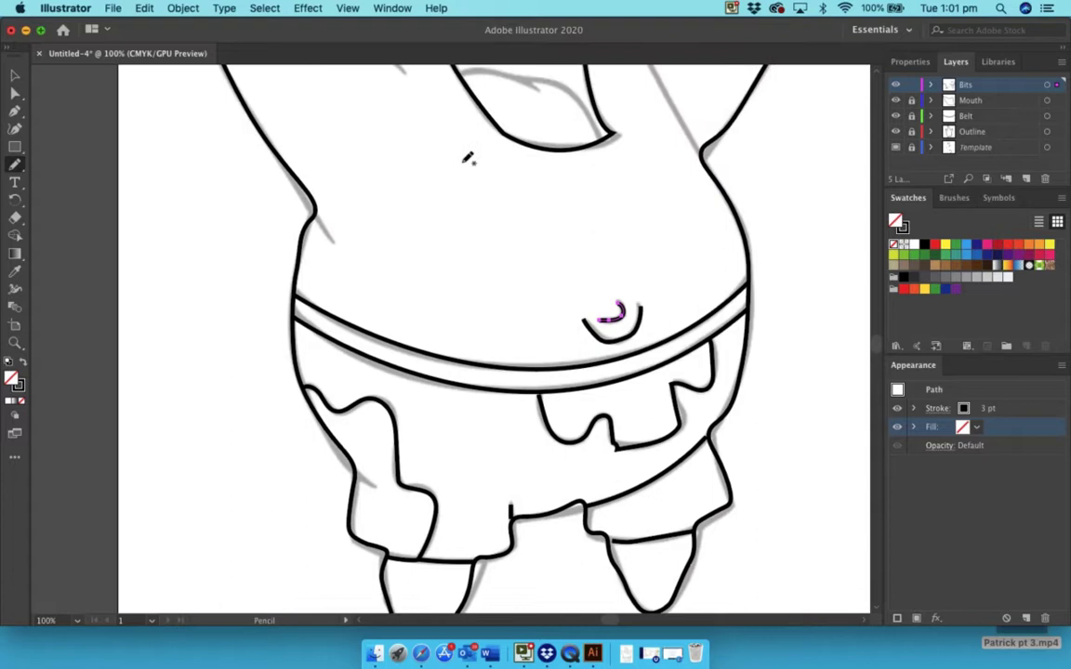
{"action": "left_click_drag", "start_coordinate": [317, 205], "coordinate": [335, 232]}
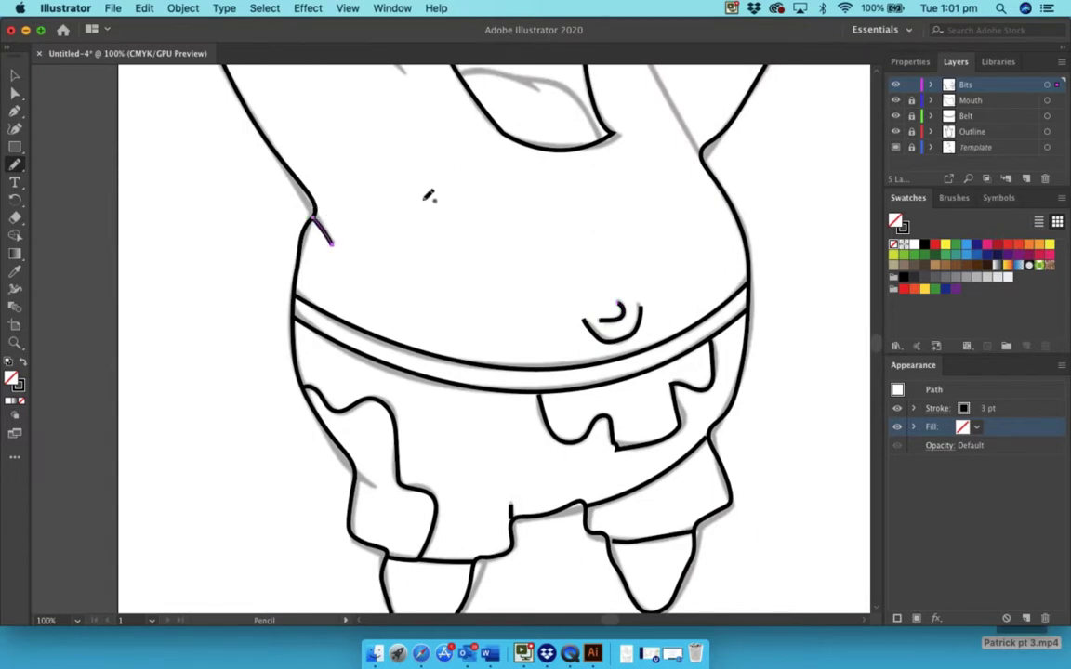
Trace the tongue inside the mouth as two separate overlapping pencil curves.
{"action": "scroll", "coordinate": [478, 184], "scroll_direction": "up", "scroll_amount": 7}
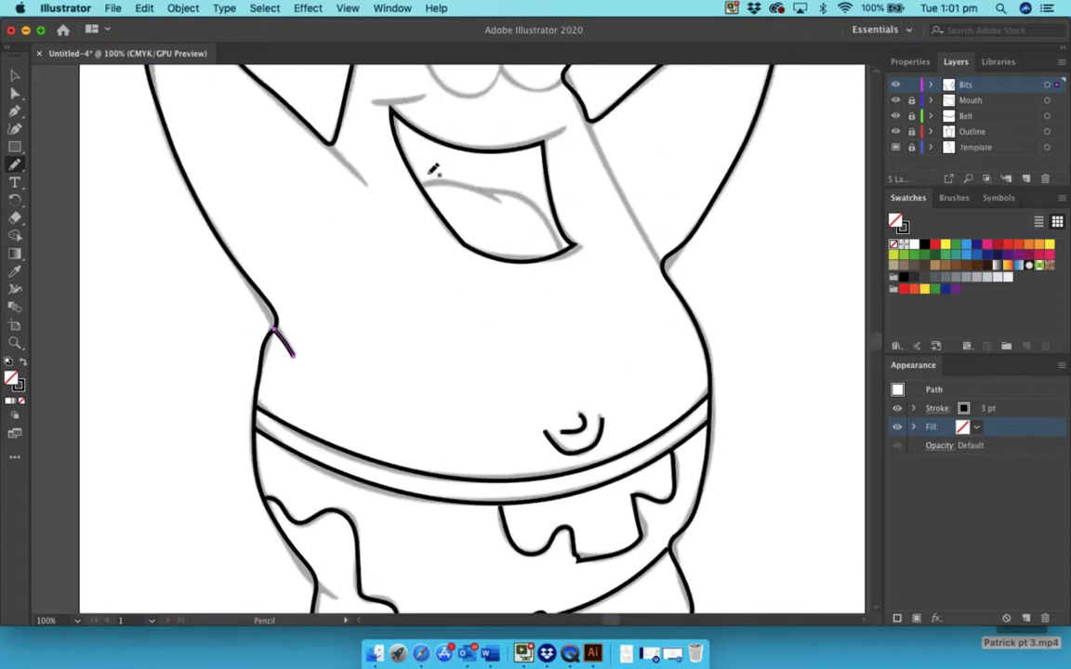
{"action": "left_click_drag", "start_coordinate": [423, 181], "coordinate": [500, 195]}
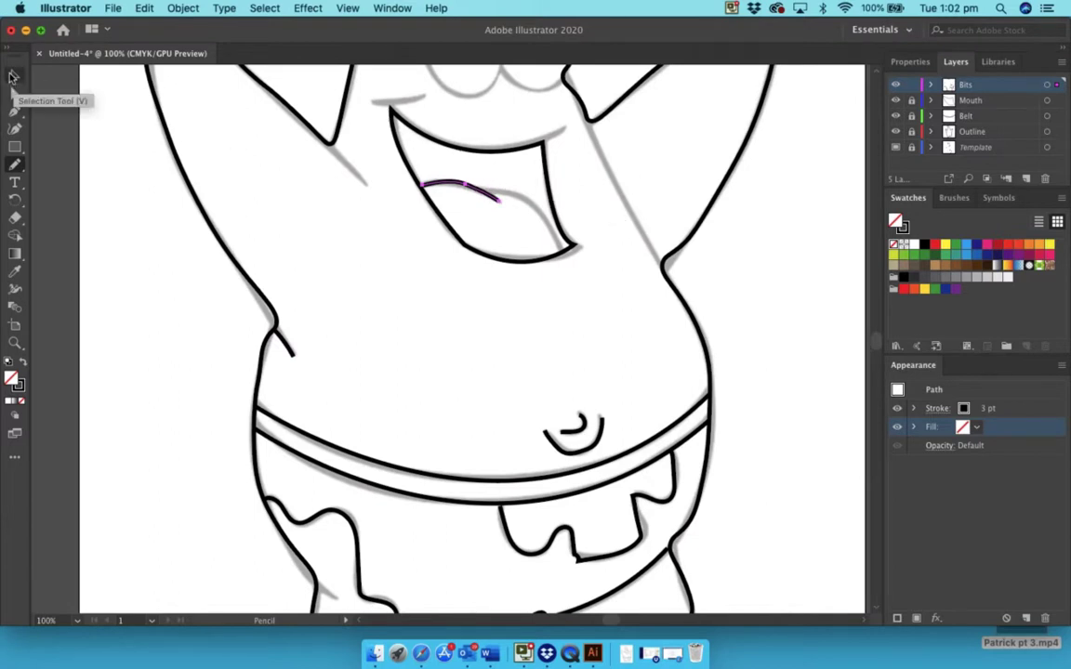
{"action": "left_click", "coordinate": [13, 75]}
{"action": "left_click", "coordinate": [88, 218]}
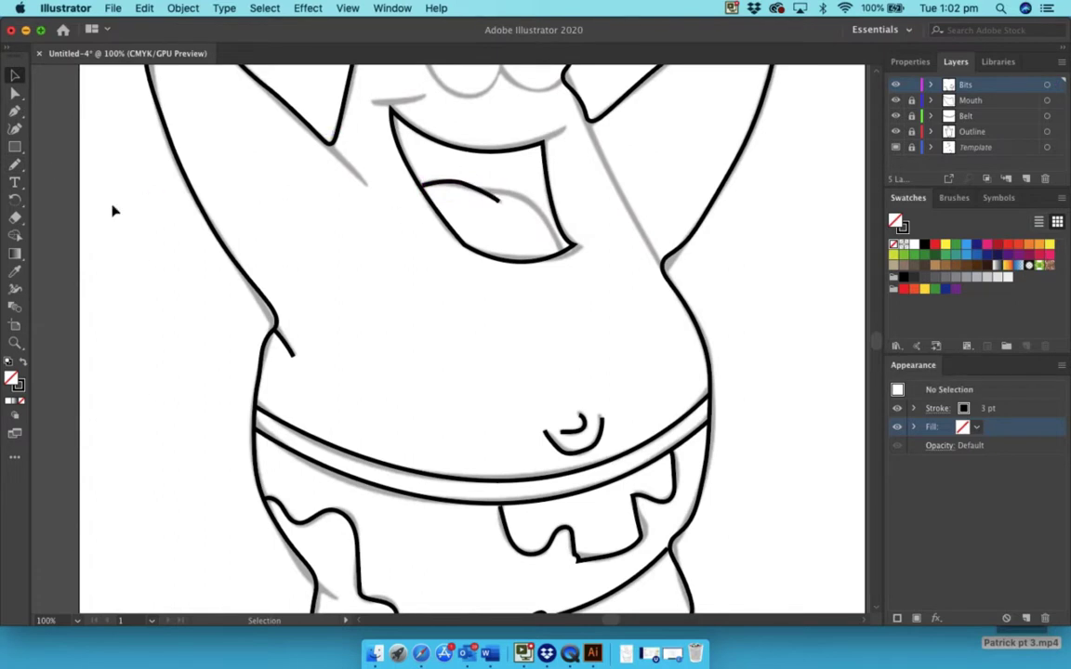
{"action": "left_click", "coordinate": [16, 165]}
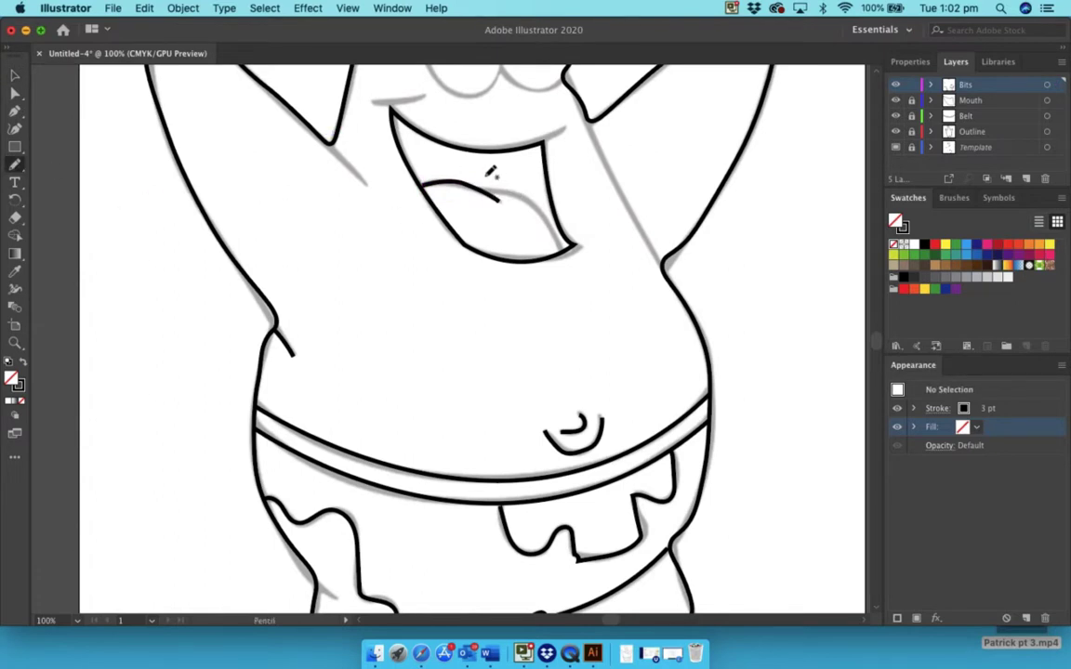
{"action": "mouse_move", "coordinate": [488, 187]}
{"action": "left_mouse_down"}
{"action": "mouse_move", "coordinate": [563, 226]}
{"action": "mouse_move", "coordinate": [562, 251]}
{"action": "left_mouse_up"}
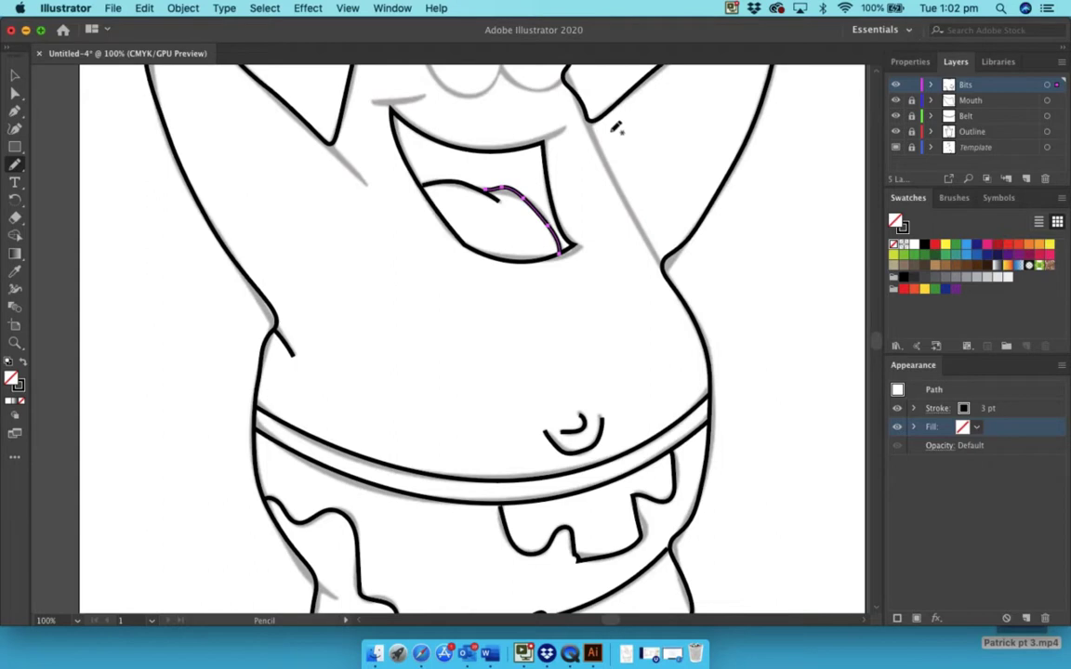
Trace the body line across the right arm, the crease above the left arm and the smile lines at both mouth corners.
{"action": "mouse_move", "coordinate": [589, 127]}
{"action": "left_mouse_down"}
{"action": "mouse_move", "coordinate": [648, 212]}
{"action": "mouse_move", "coordinate": [662, 259]}
{"action": "left_mouse_up"}
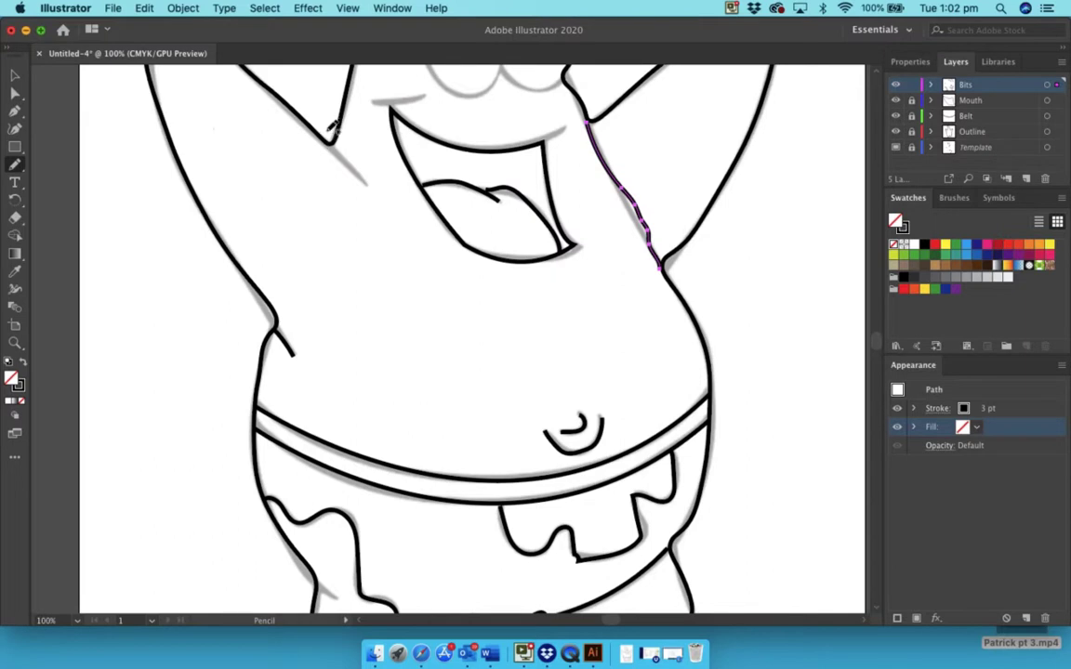
{"action": "left_click_drag", "start_coordinate": [330, 135], "coordinate": [365, 181]}
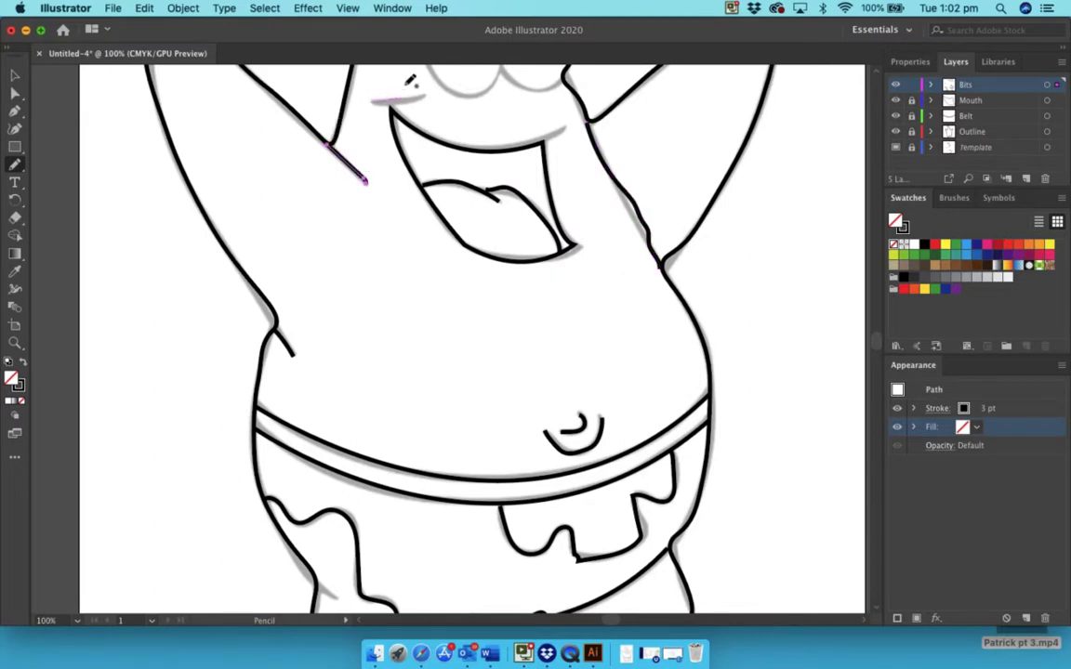
{"action": "left_click_drag", "start_coordinate": [368, 102], "coordinate": [425, 96]}
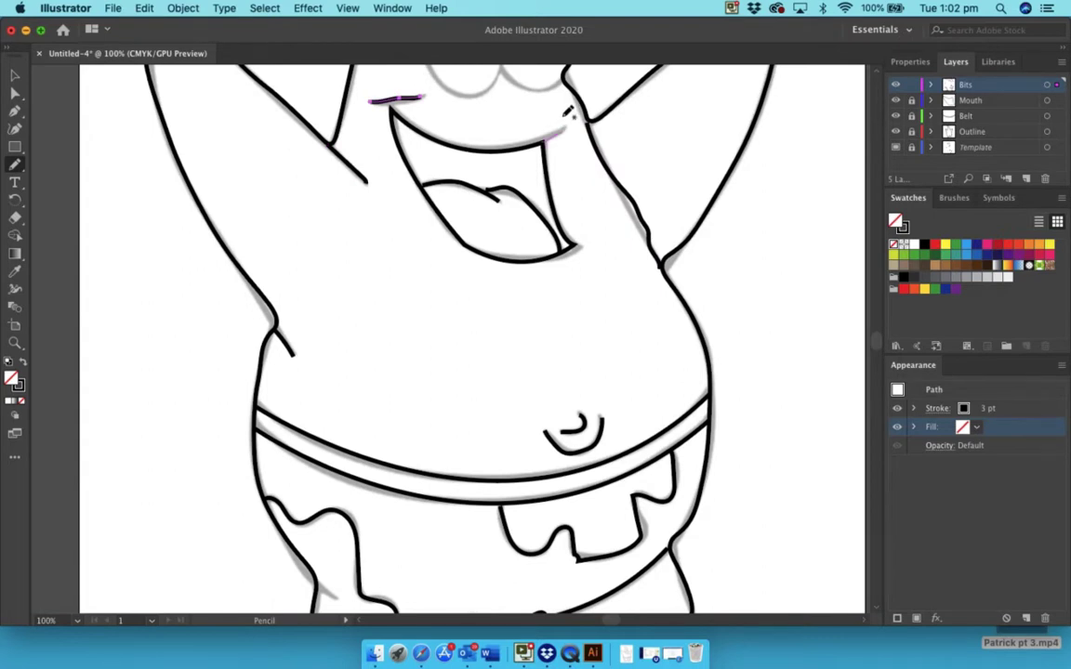
{"action": "left_click_drag", "start_coordinate": [543, 139], "coordinate": [564, 130]}
Set the stroke weight to 5 pt, trace both eyebrows with double pencil strokes, and lock the Bits layer.
{"action": "scroll", "coordinate": [500, 141], "scroll_direction": "up", "scroll_amount": 5}
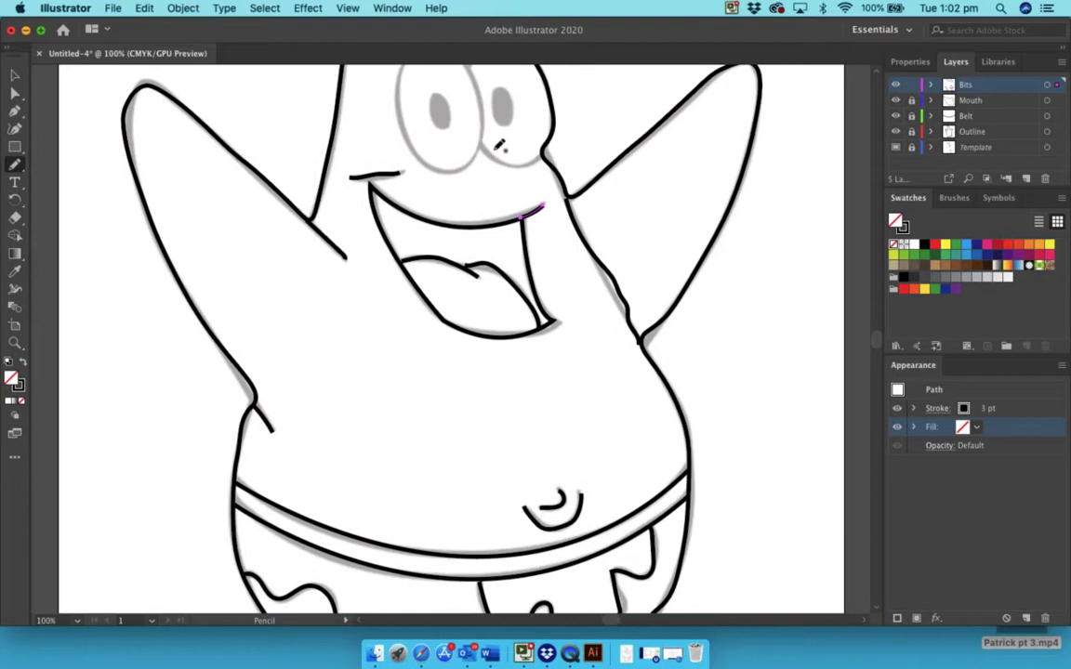
{"action": "scroll", "coordinate": [456, 190], "scroll_direction": "up", "scroll_amount": 2}
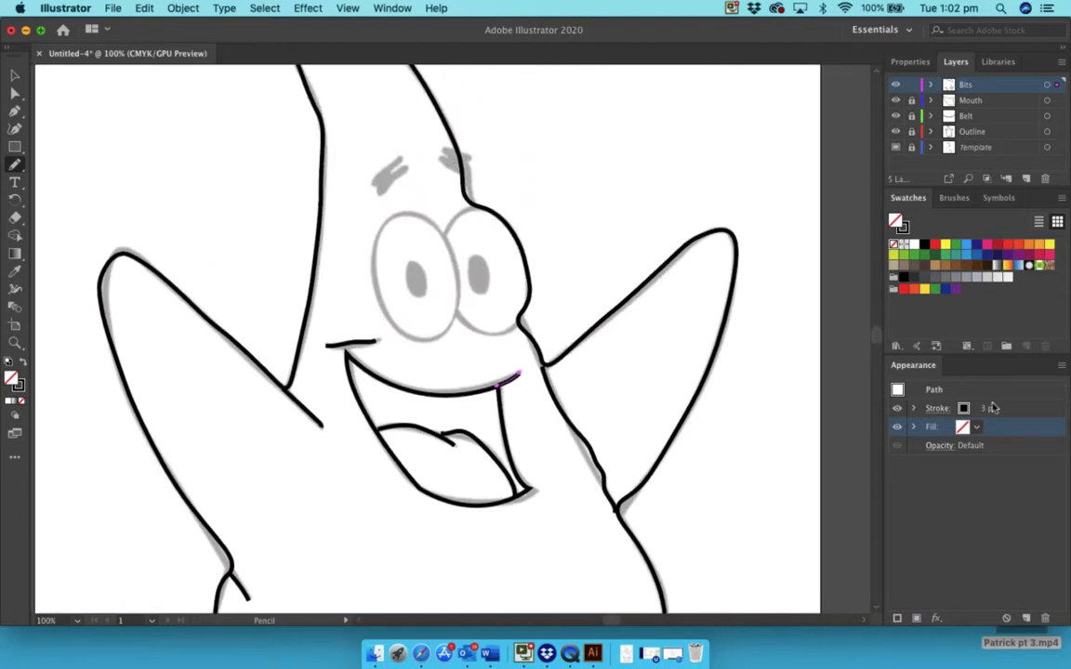
{"action": "left_click", "coordinate": [988, 410]}
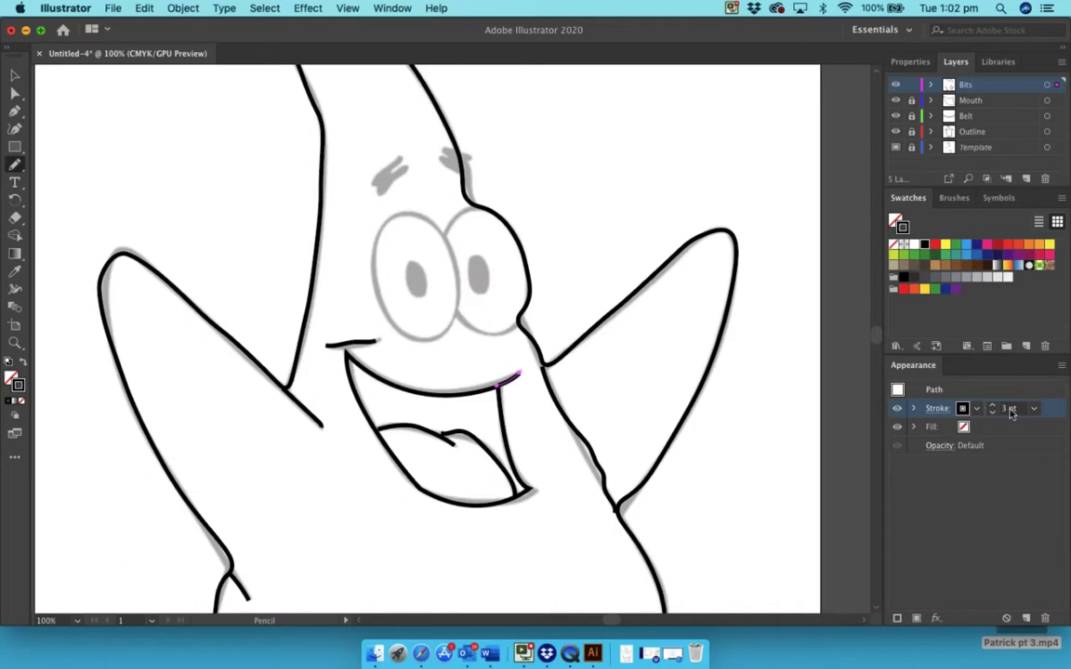
{"action": "left_click", "coordinate": [991, 414]}
{"action": "left_click", "coordinate": [991, 405]}
{"action": "mouse_move", "coordinate": [375, 189]}
{"action": "left_mouse_down"}
{"action": "mouse_move", "coordinate": [403, 142]}
{"action": "mouse_move", "coordinate": [395, 167]}
{"action": "mouse_move", "coordinate": [412, 150]}
{"action": "left_mouse_up"}
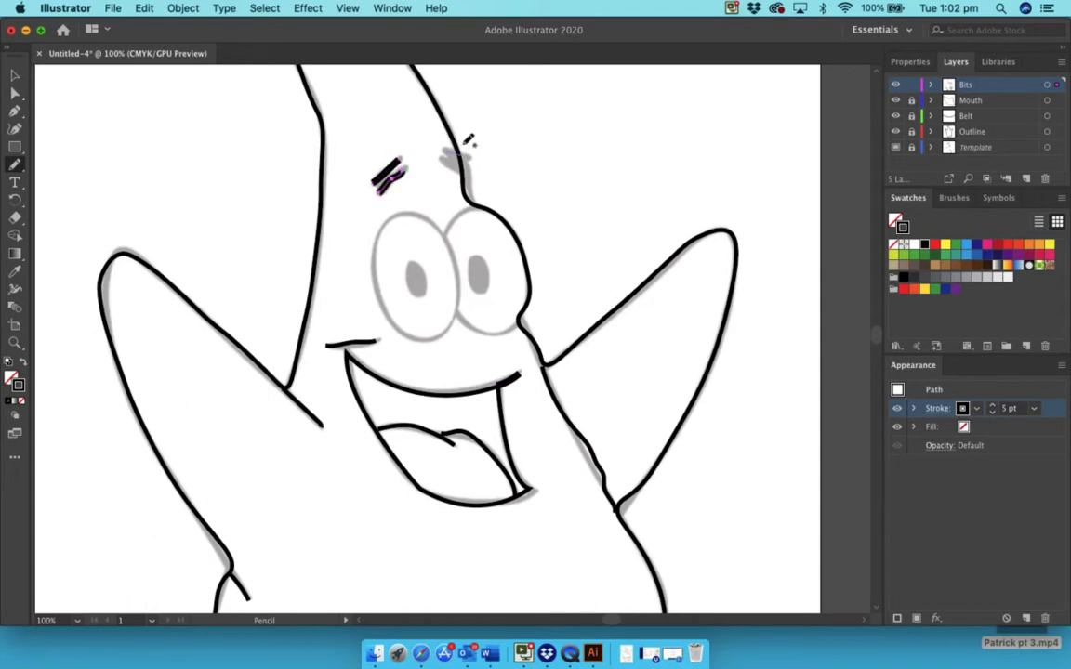
{"action": "mouse_move", "coordinate": [444, 149]}
{"action": "left_mouse_down"}
{"action": "mouse_move", "coordinate": [468, 158]}
{"action": "mouse_move", "coordinate": [466, 172]}
{"action": "left_mouse_up"}
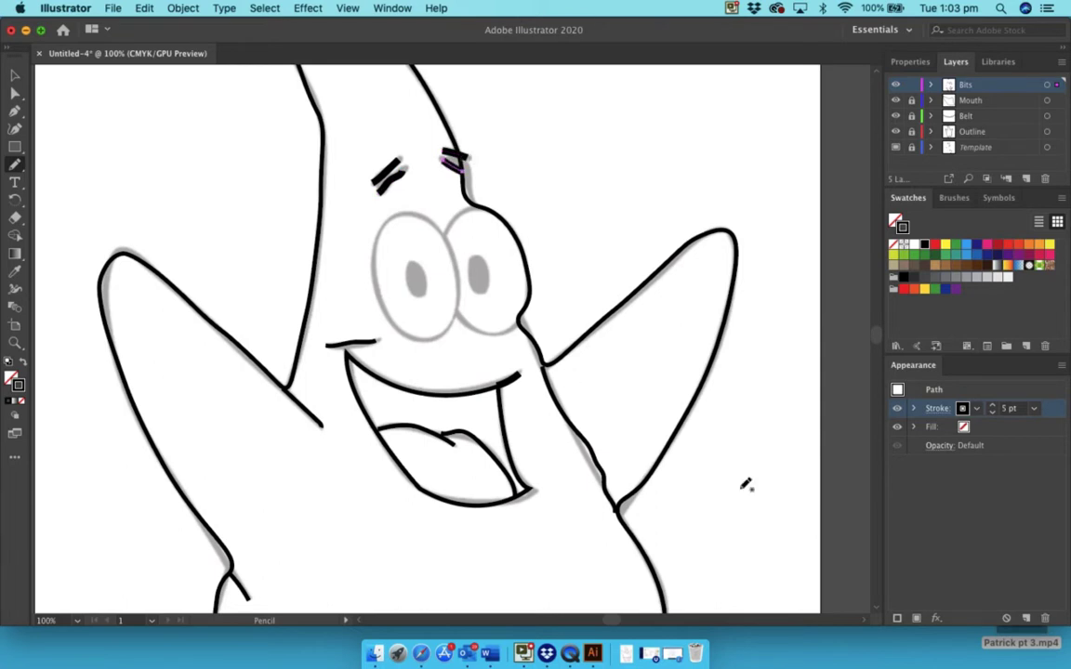
{"action": "left_click", "coordinate": [910, 85]}
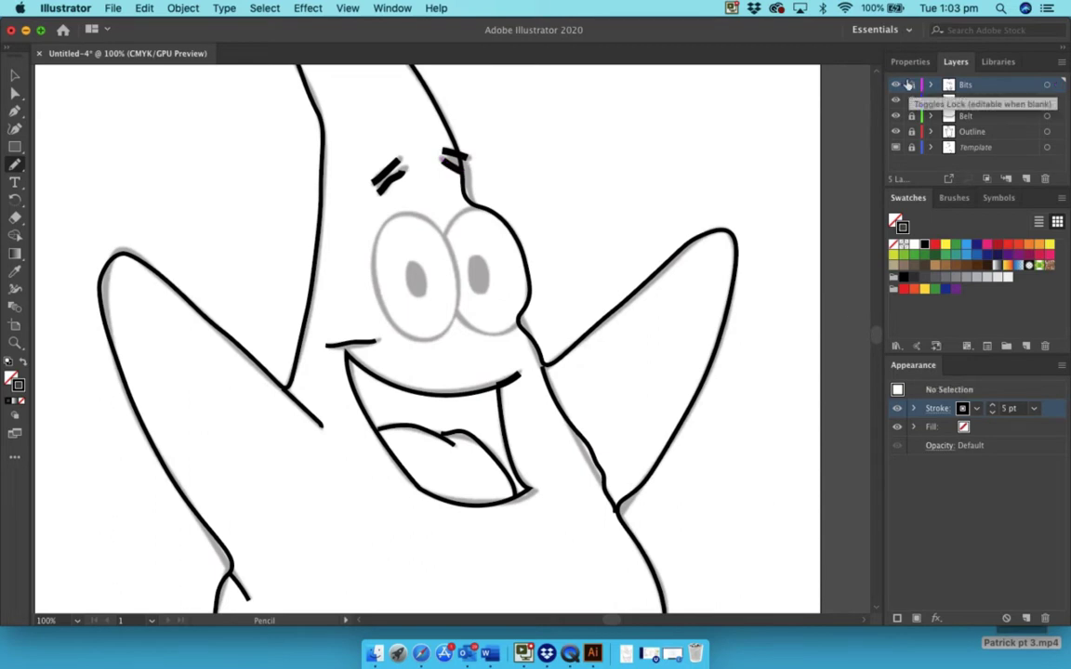